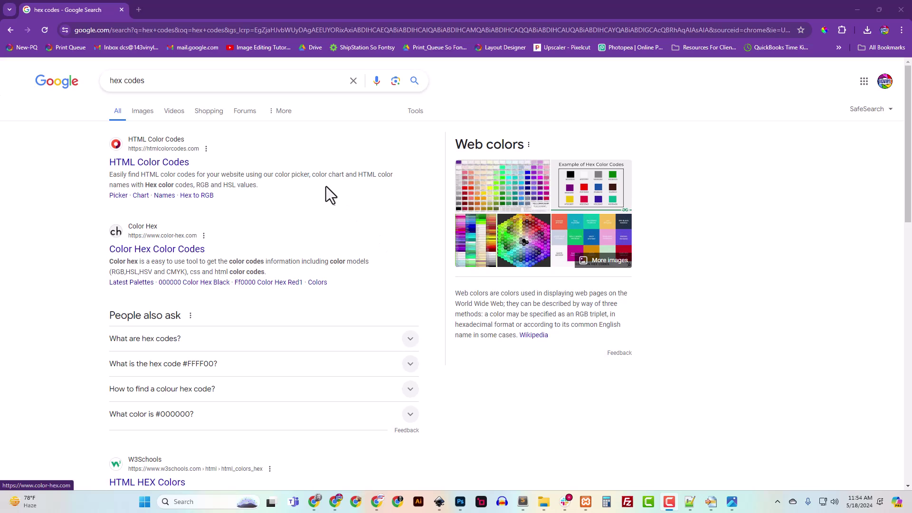
- Search Google for "maroon hex code" and highlight the hex code given in the overview
{"action": "left_click", "coordinate": [145, 81]}
{"action": "left_click_drag", "start_coordinate": [144, 80], "coordinate": [97, 79]}
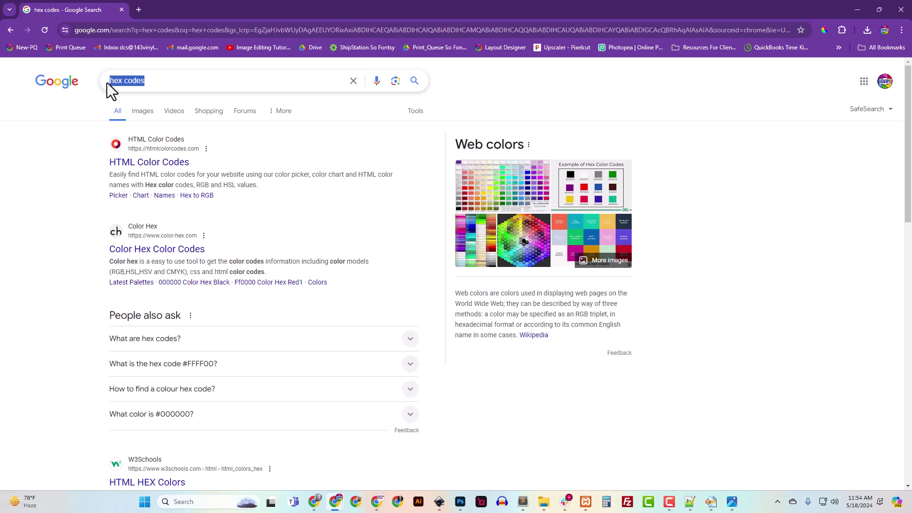
{"action": "type", "text": "maroo"}
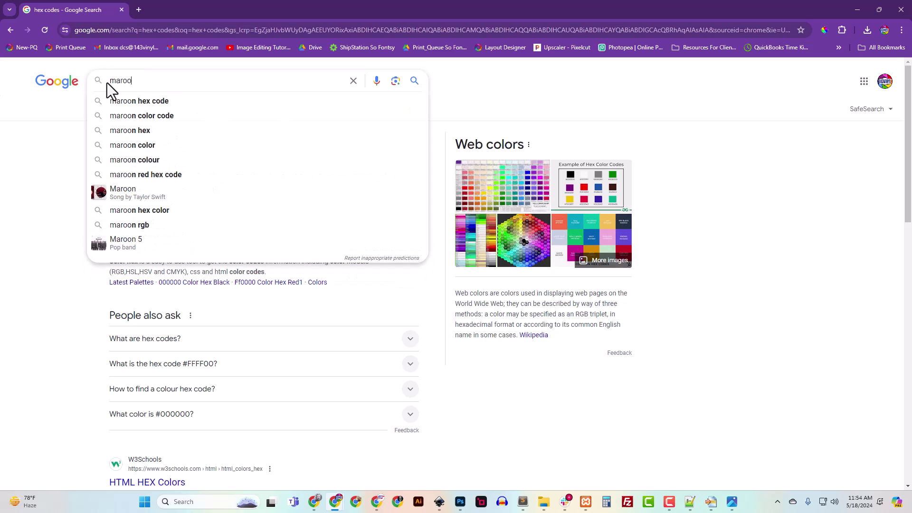
{"action": "type", "text": "n hex code"}
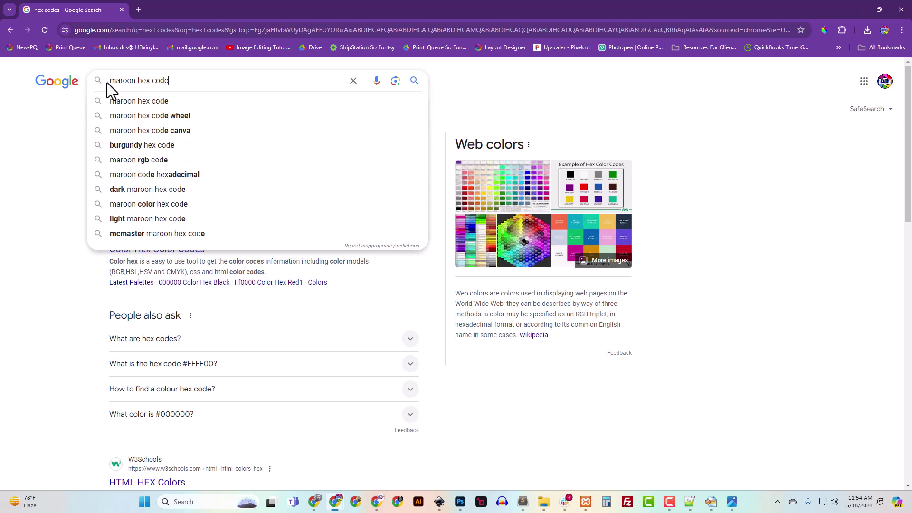
{"action": "key", "text": "Return"}
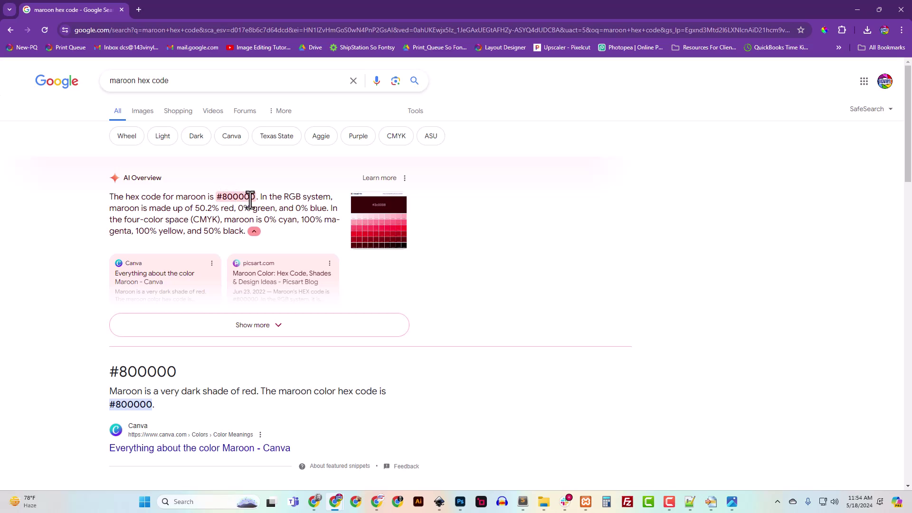
{"action": "left_click_drag", "start_coordinate": [222, 198], "coordinate": [256, 199]}
{"action": "left_click_drag", "start_coordinate": [173, 82], "coordinate": [109, 81]}
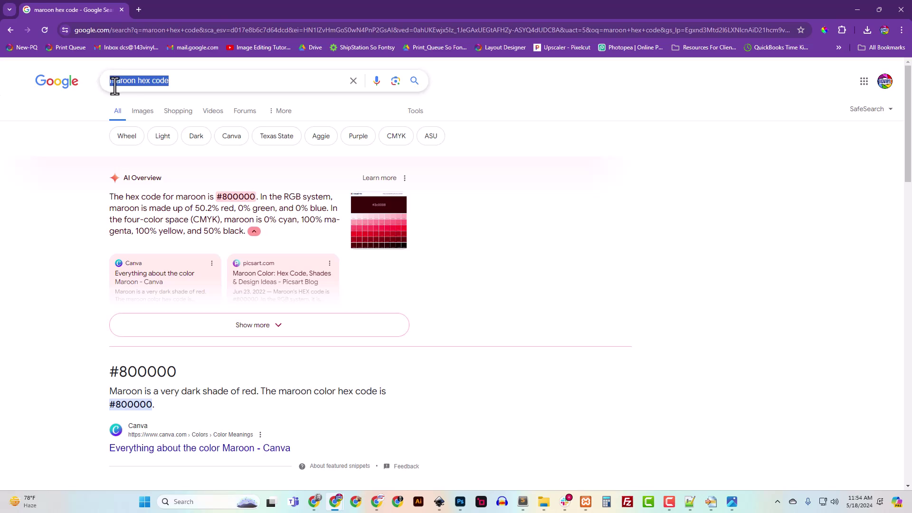
{"action": "left_click", "coordinate": [389, 232]}
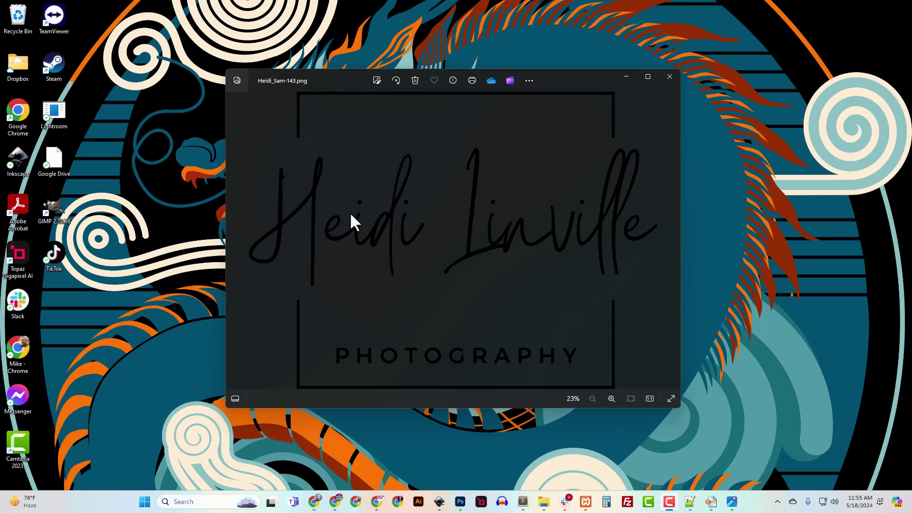
- Open the black photography logo PNG from the photo viewer in Adobe Photoshop 2024, just once
{"action": "right_click", "coordinate": [459, 274]}
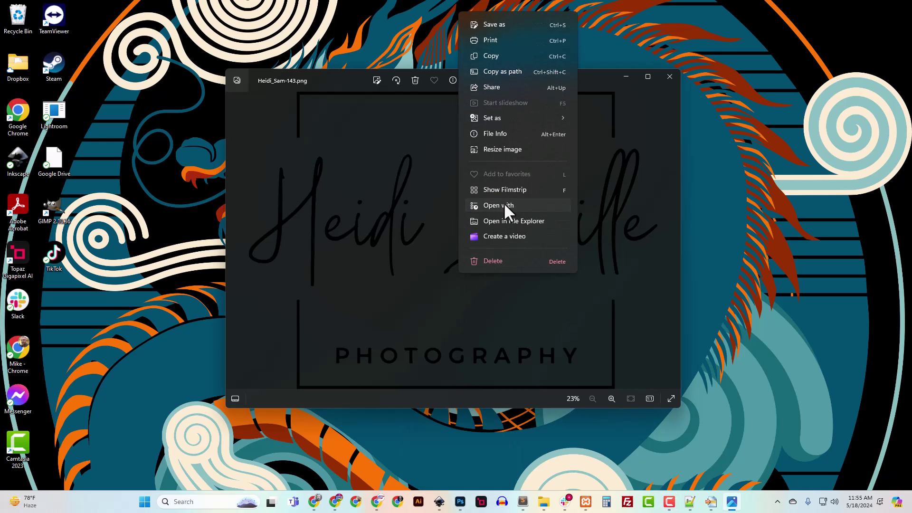
{"action": "left_click", "coordinate": [503, 203]}
{"action": "left_click", "coordinate": [410, 247]}
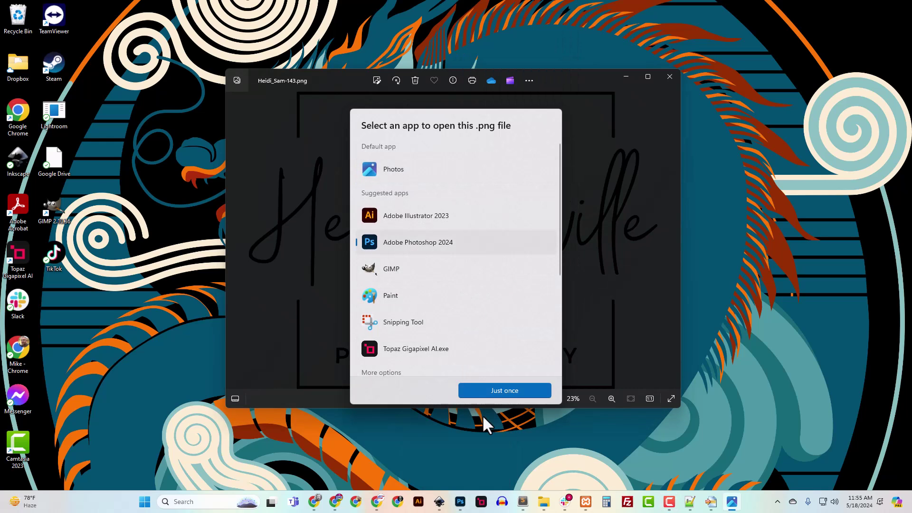
{"action": "left_click", "coordinate": [491, 390]}
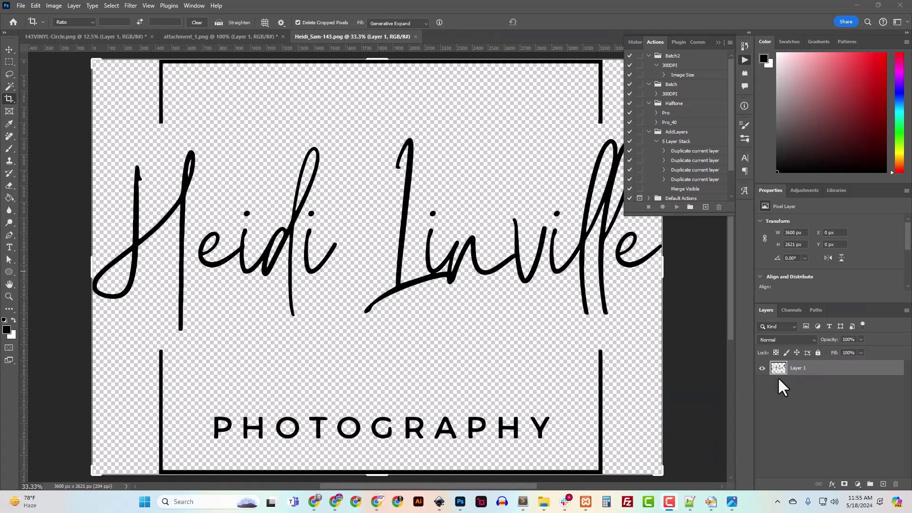
- Apply a Color Overlay layer style to Layer 1 with the maroon hex color 800000
{"action": "right_click", "coordinate": [797, 366]}
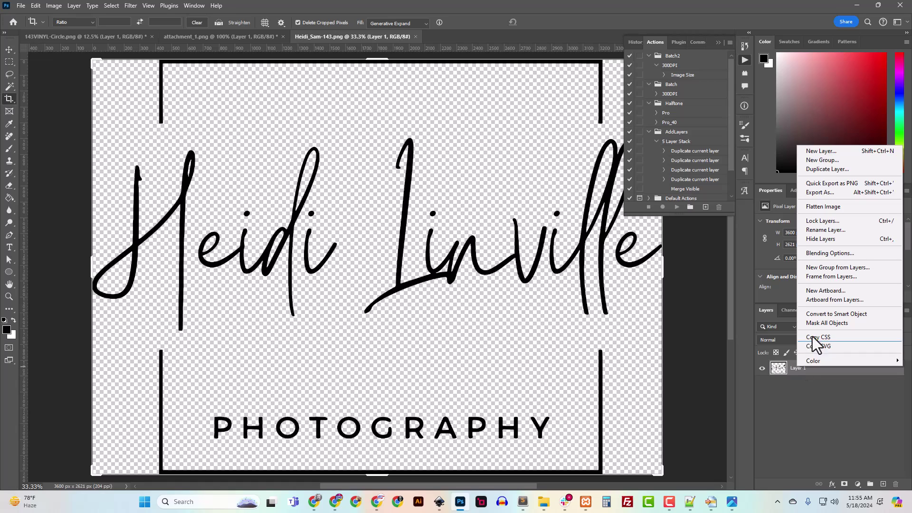
{"action": "left_click", "coordinate": [816, 253]}
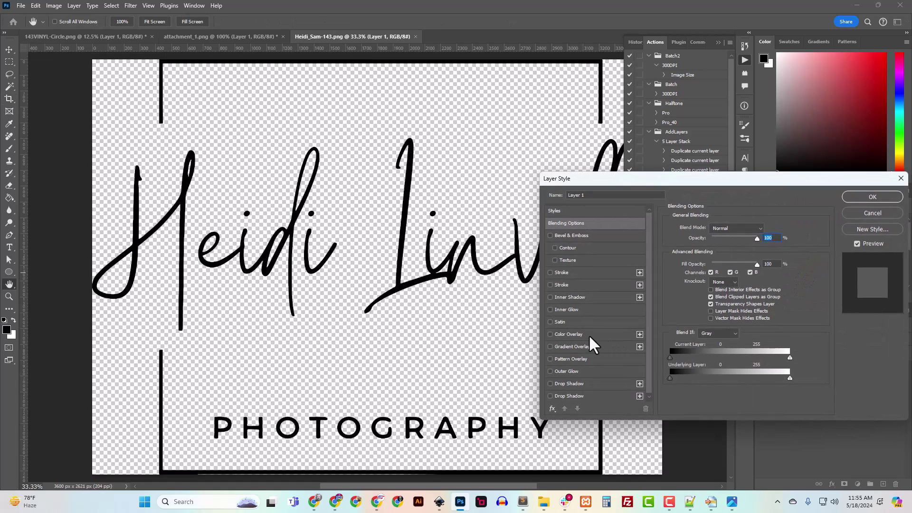
{"action": "left_click", "coordinate": [569, 334]}
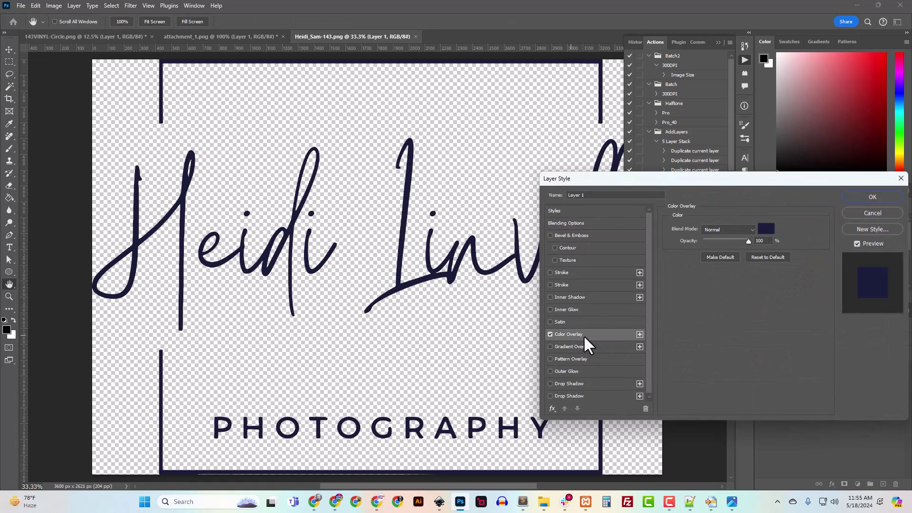
{"action": "left_click", "coordinate": [767, 229]}
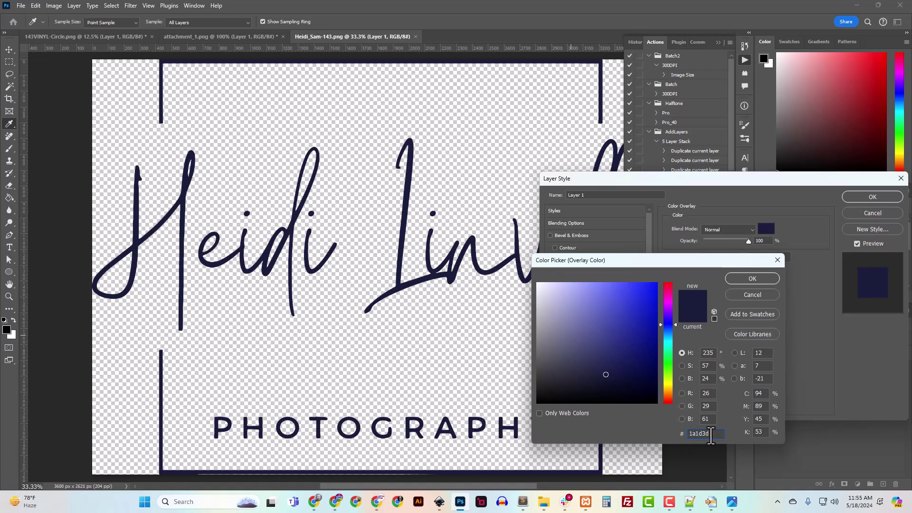
{"action": "type", "text": "880000"}
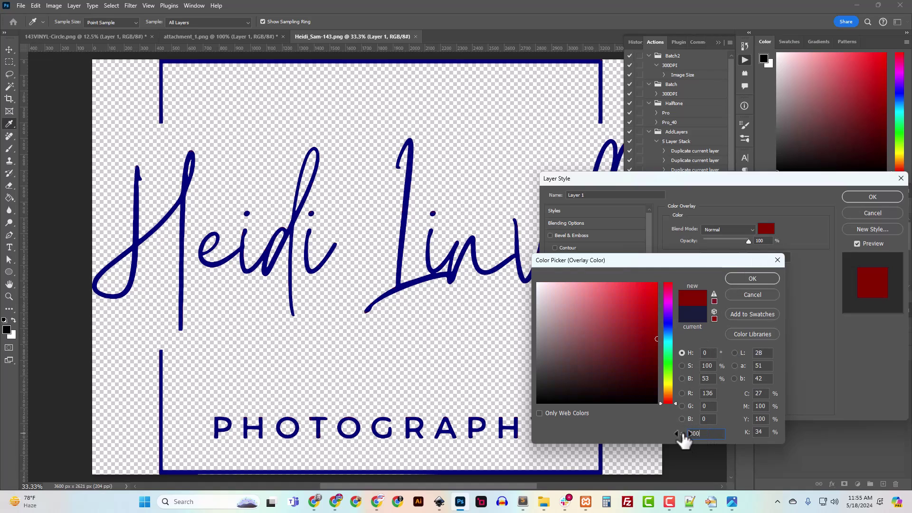
{"action": "type", "text": "800000"}
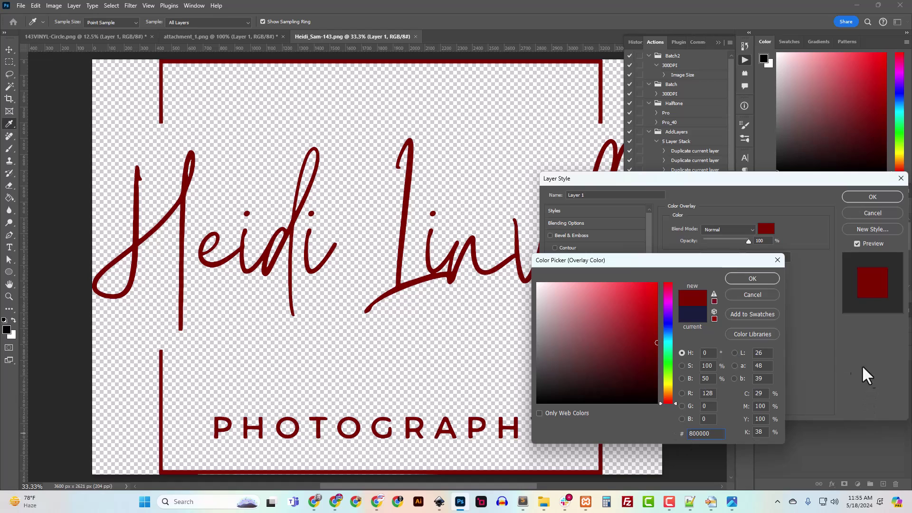
{"action": "left_click", "coordinate": [752, 278]}
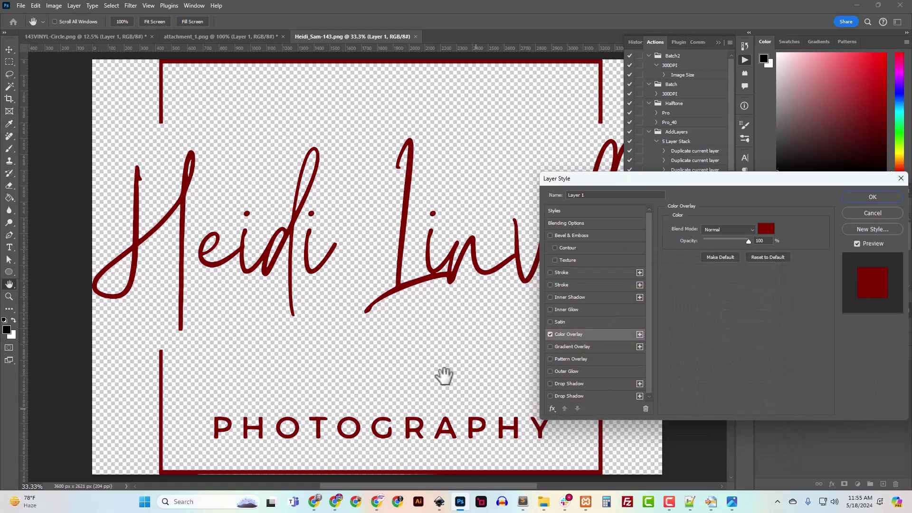
{"action": "left_click", "coordinate": [873, 196]}
{"action": "key", "text": "c"}
- Quick-export the maroon logo as a PNG into the Image_Fixes folder, adding "_maroon_" to its file name
{"action": "left_click", "coordinate": [21, 5]}
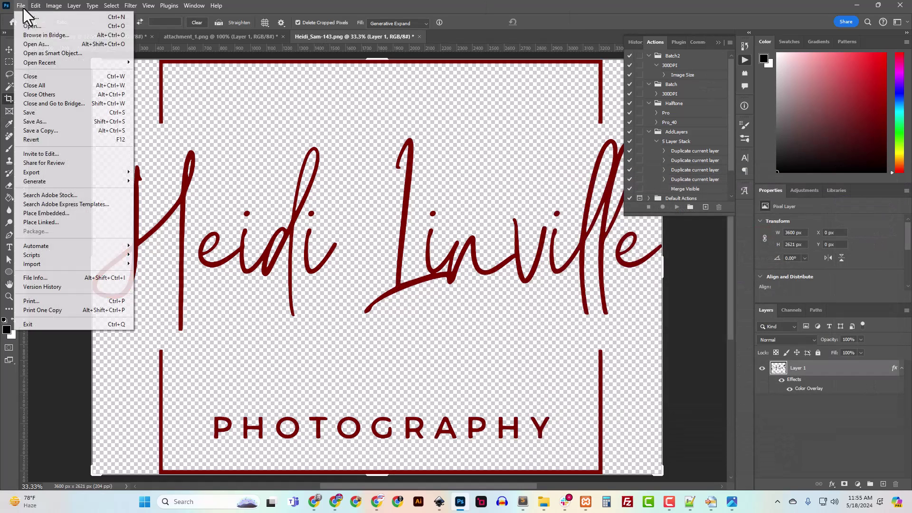
{"action": "mouse_move", "coordinate": [46, 173]}
{"action": "left_click", "coordinate": [181, 174]}
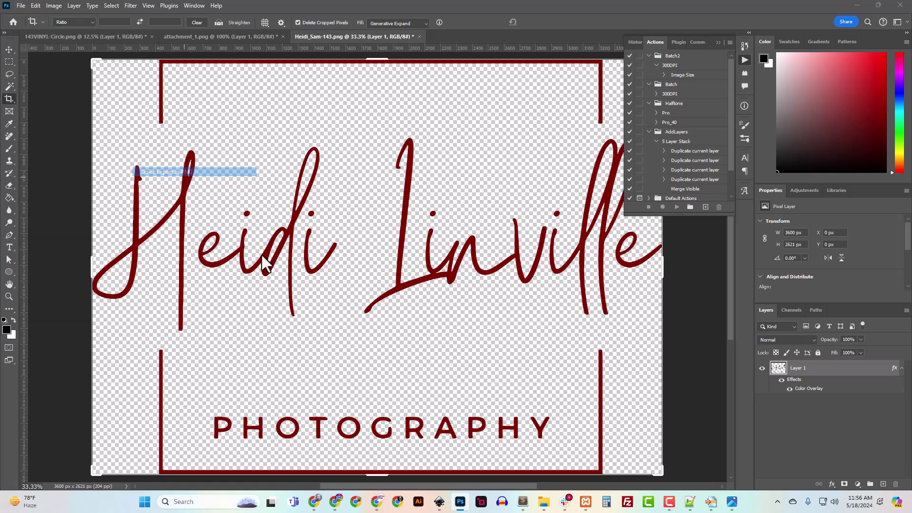
{"action": "left_click", "coordinate": [103, 346]}
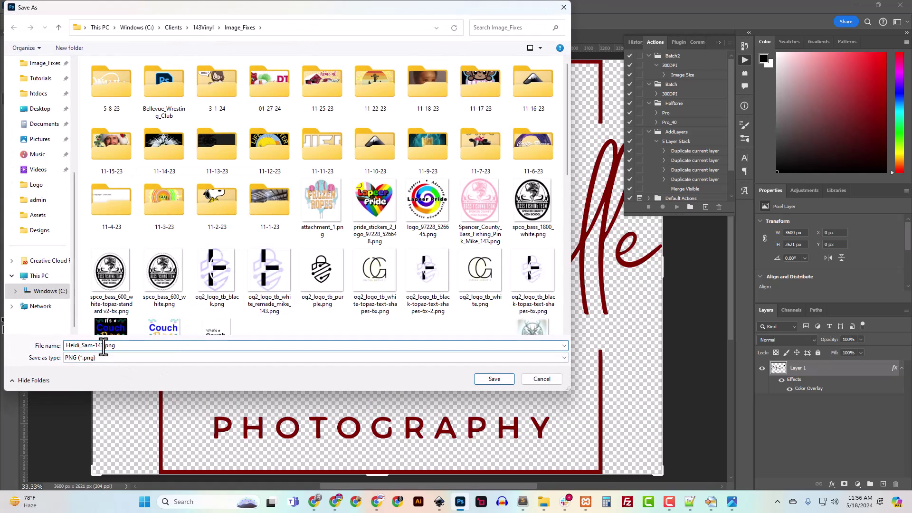
{"action": "key", "text": "Left"}
{"action": "key", "text": "Left"}
{"action": "type", "text": "_maroon_"}
{"action": "left_click", "coordinate": [499, 378]}
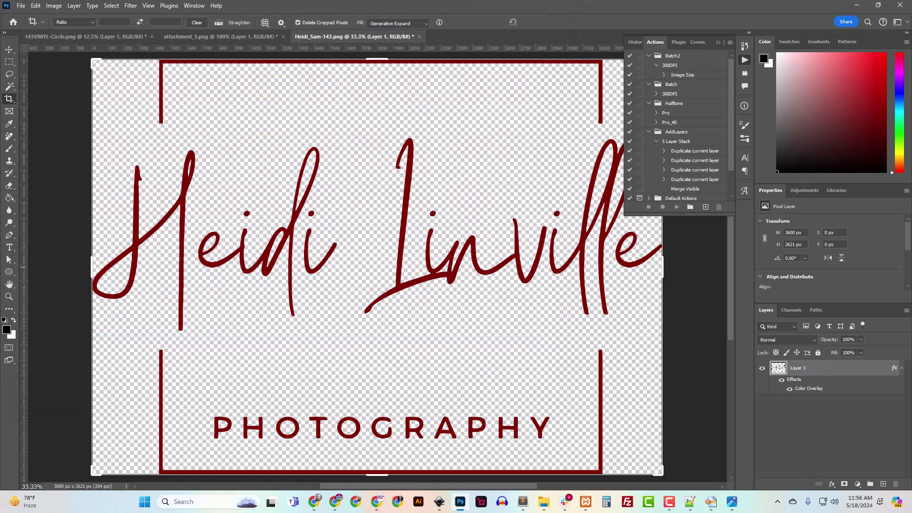
- Minimize Photoshop, check the download options on inkscape.org, and switch to the blank Inkscape document
{"action": "left_click", "coordinate": [857, 6]}
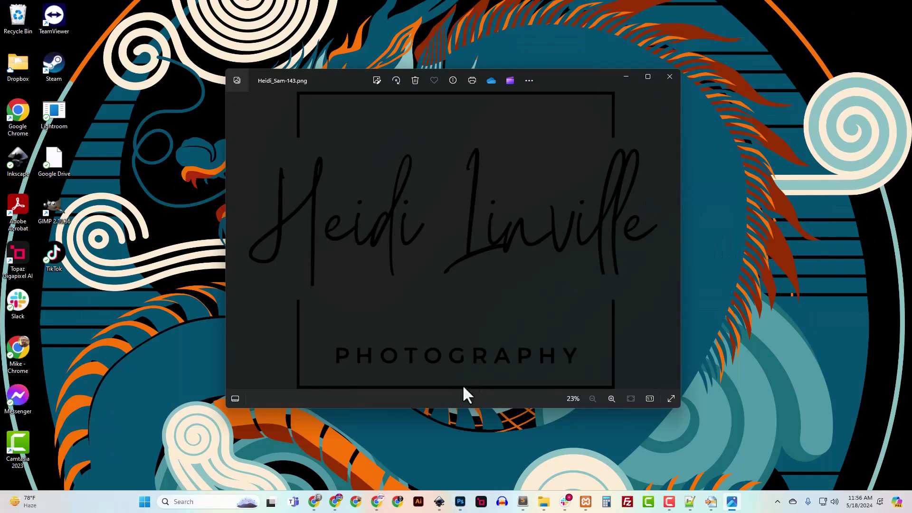
{"action": "mouse_move", "coordinate": [441, 507]}
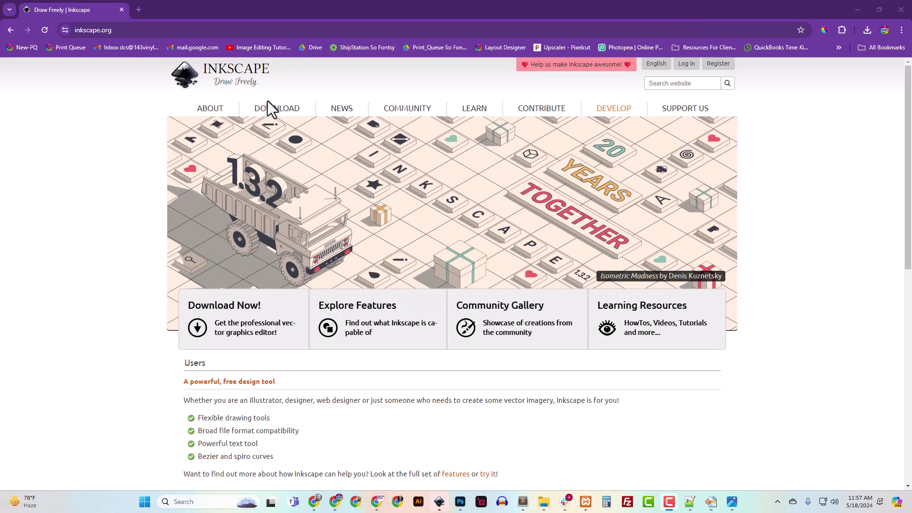
{"action": "mouse_move", "coordinate": [273, 110]}
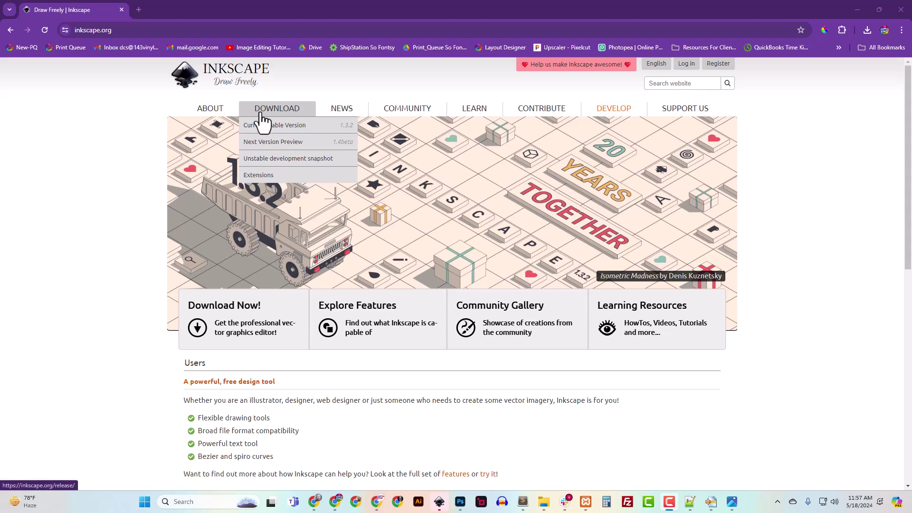
{"action": "left_click", "coordinate": [858, 8]}
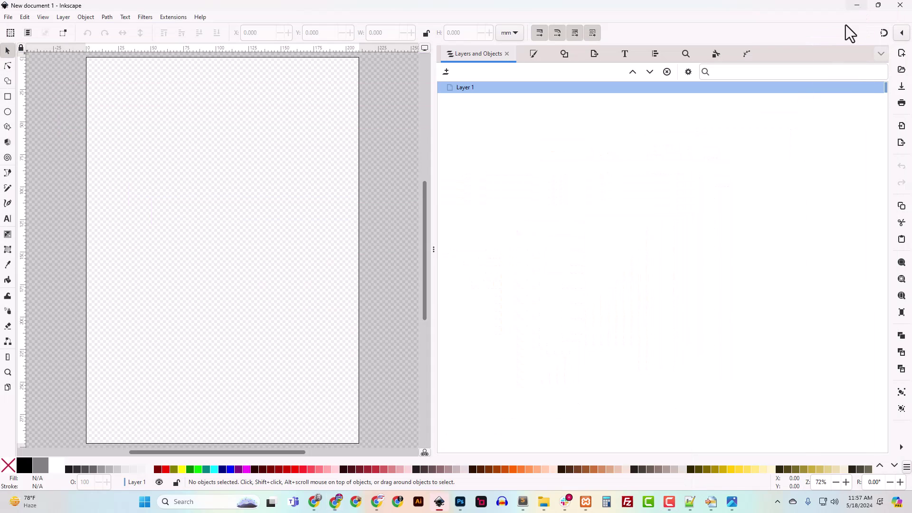
- Import the black photography logo PNG from Downloads into the Inkscape document as an embedded image, with DPI from file and Blocky rendering
{"action": "left_click_drag", "start_coordinate": [433, 255], "coordinate": [593, 266]}
{"action": "left_click", "coordinate": [543, 502]}
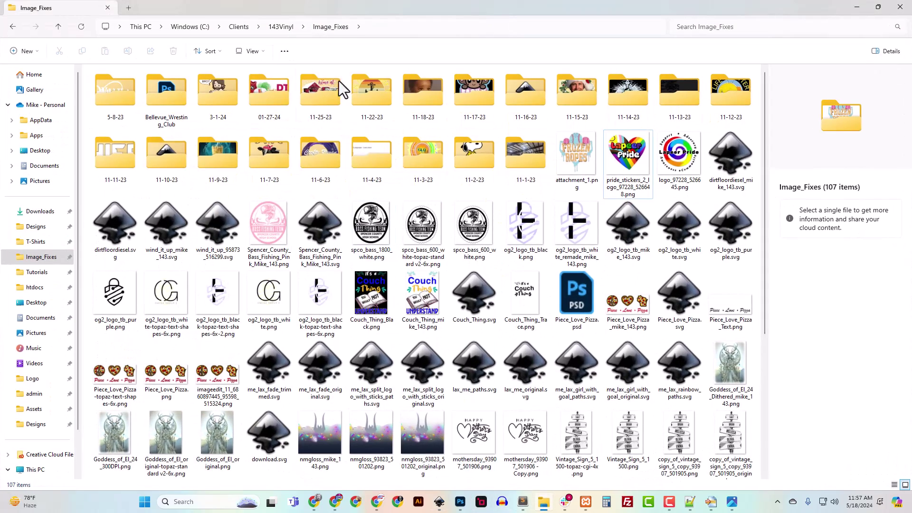
{"action": "left_click_drag", "start_coordinate": [349, 2], "coordinate": [774, 69]}
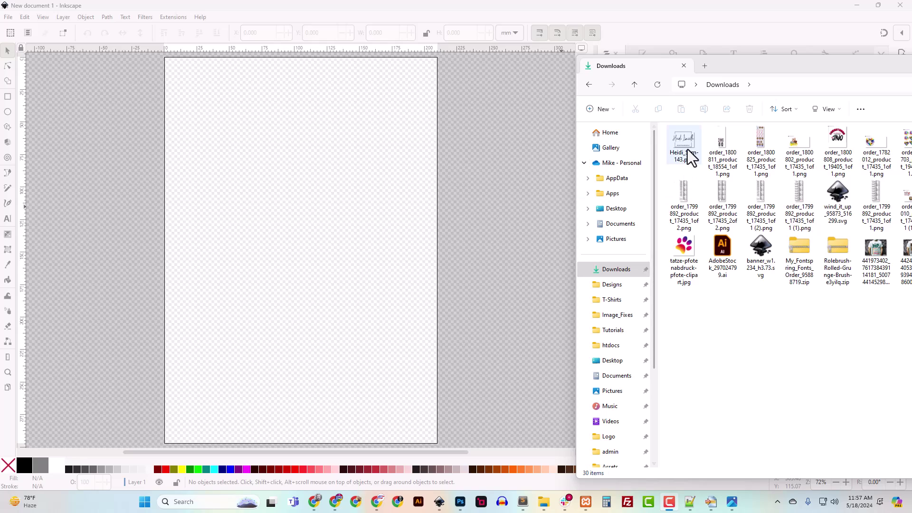
{"action": "left_click", "coordinate": [686, 149]}
{"action": "left_click_drag", "start_coordinate": [686, 150], "coordinate": [259, 235]}
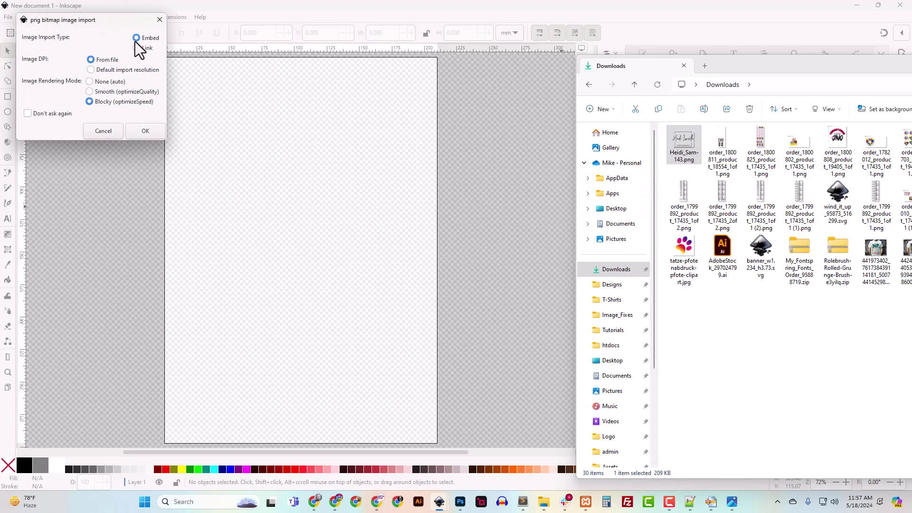
{"action": "left_click", "coordinate": [145, 131]}
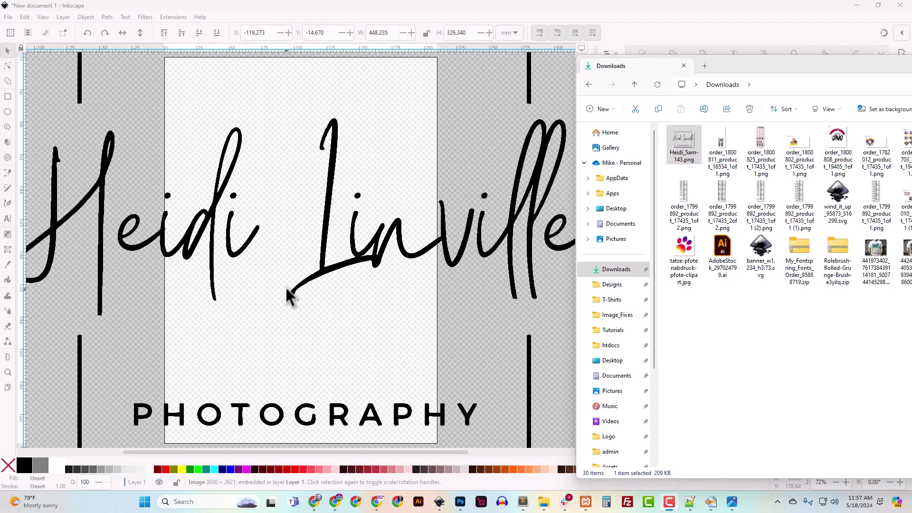
{"action": "left_click", "coordinate": [540, 5]}
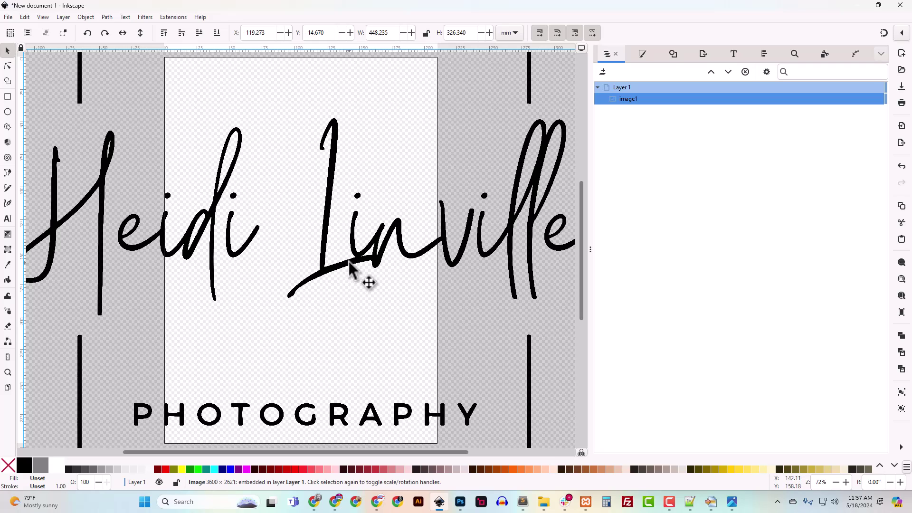
- Resize the page to fit the imported logo, deselect the image and bring the whole page into view
{"action": "key", "text": "ctrl+shift+r"}
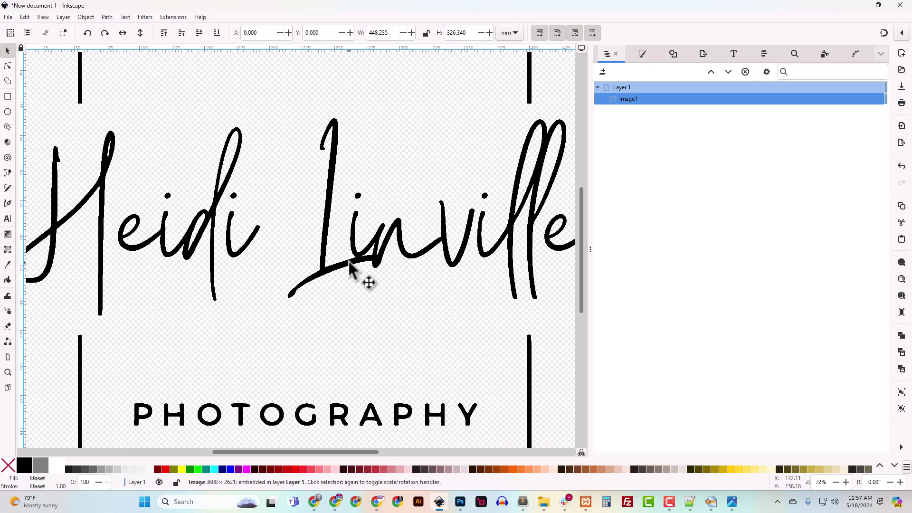
{"action": "key", "text": "Escape"}
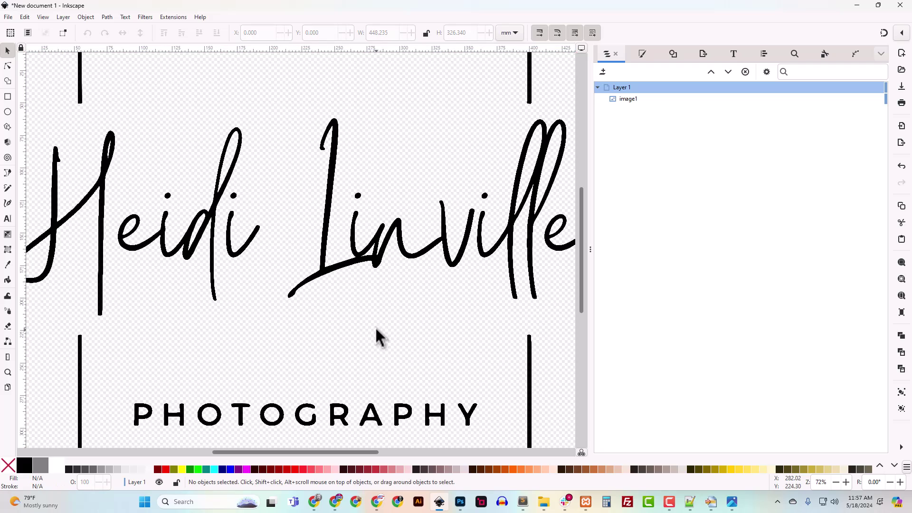
{"action": "key", "text": "minus"}
{"action": "key", "text": "minus"}
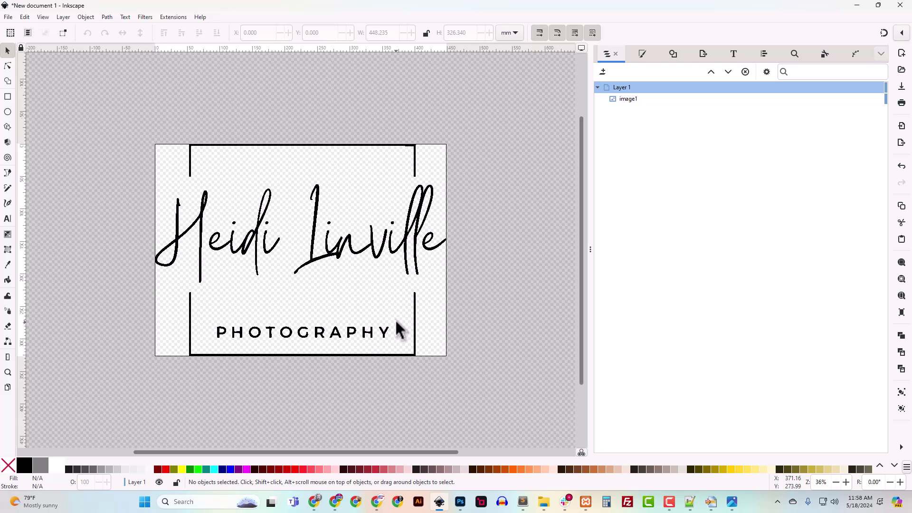
{"action": "key", "text": "plus"}
{"action": "key", "text": "minus"}
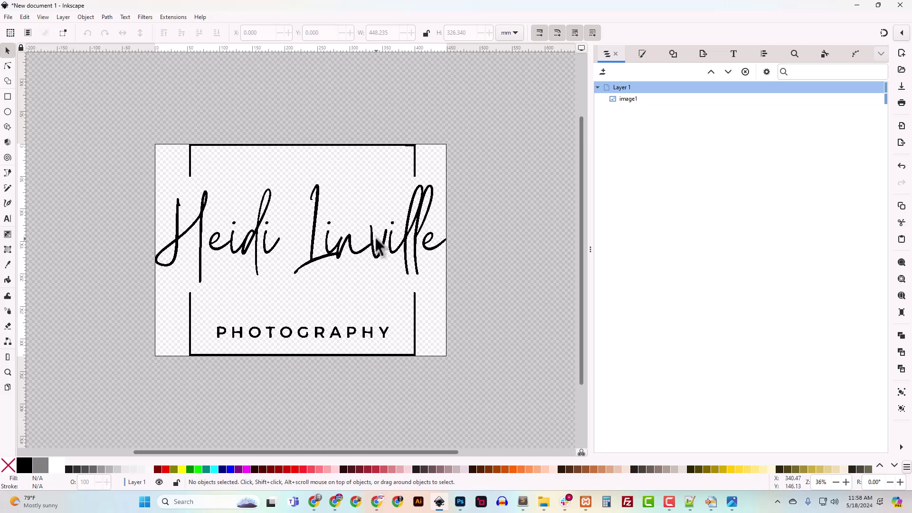
- Trace the logo image into a vector path using a single scan with Brightness cutoff at threshold 0.450, and show the object list
{"action": "left_click", "coordinate": [313, 254]}
{"action": "left_click", "coordinate": [672, 55]}
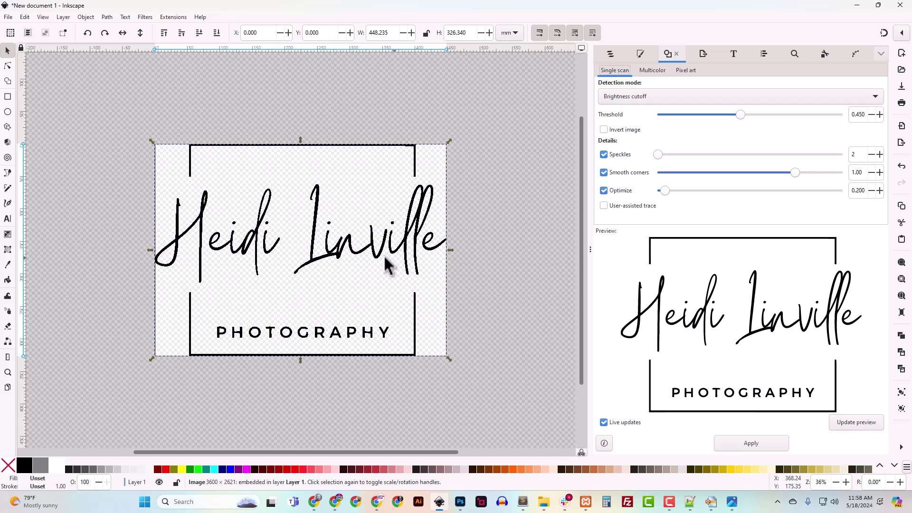
{"action": "left_click", "coordinate": [754, 442]}
{"action": "left_click", "coordinate": [611, 55]}
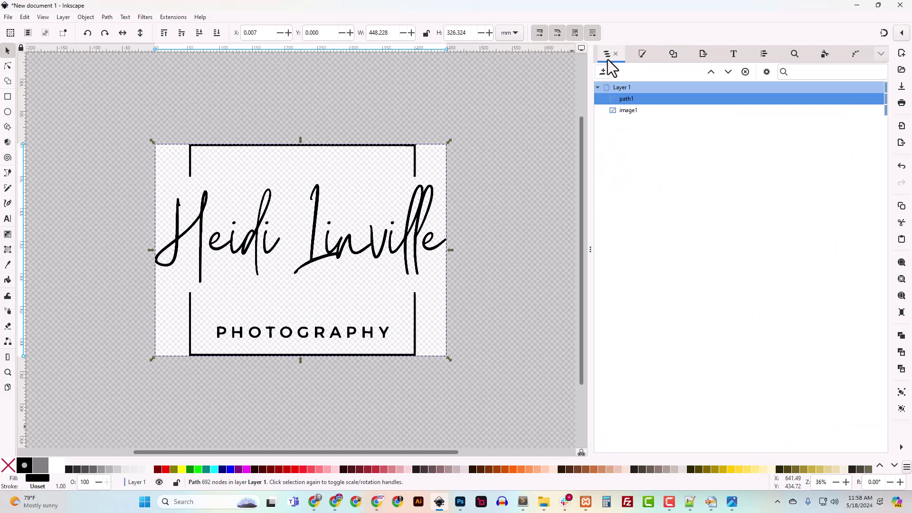
- Delete the imported logo image from Layer 1 and select the traced path on the canvas
{"action": "left_click", "coordinate": [621, 112]}
{"action": "key", "text": "Delete"}
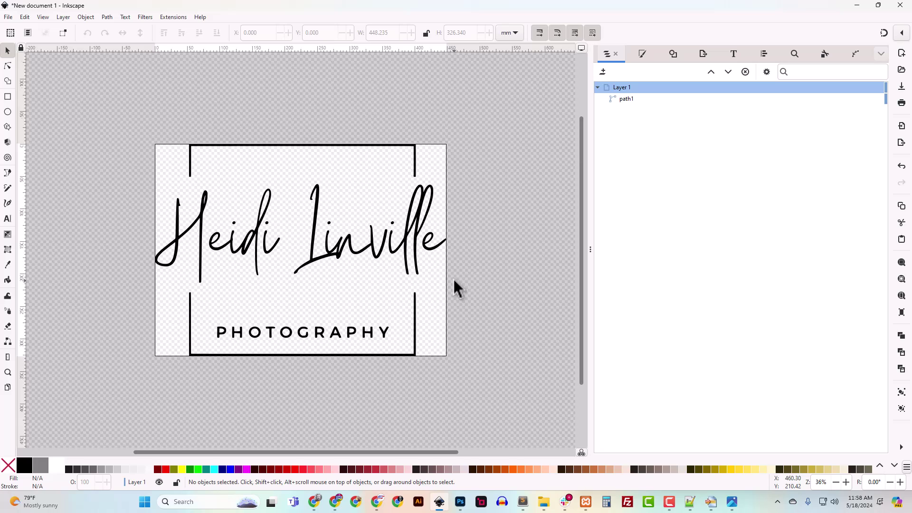
{"action": "key", "text": "plus"}
{"action": "key", "text": "plus"}
{"action": "left_click", "coordinate": [327, 236]}
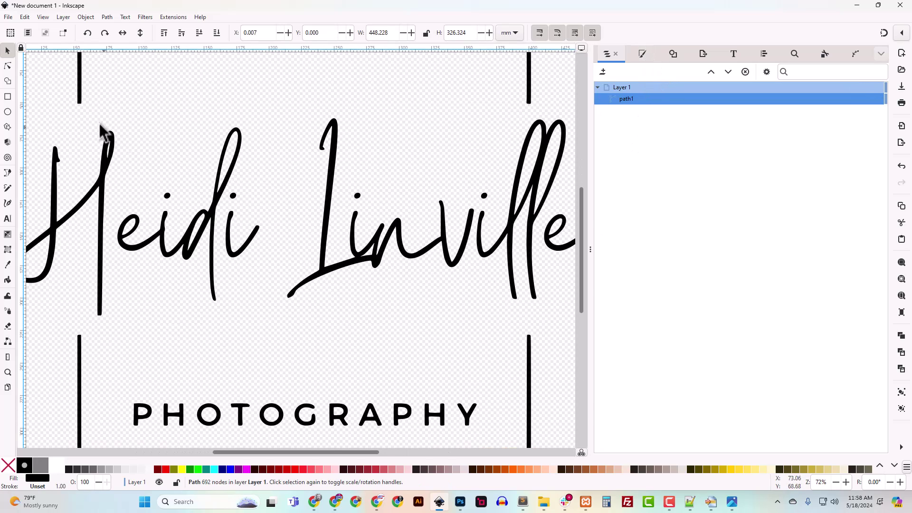
- Try moving a node on the left edge of the tall L stem in the traced path, and undo the recent changes
{"action": "left_click", "coordinate": [5, 67]}
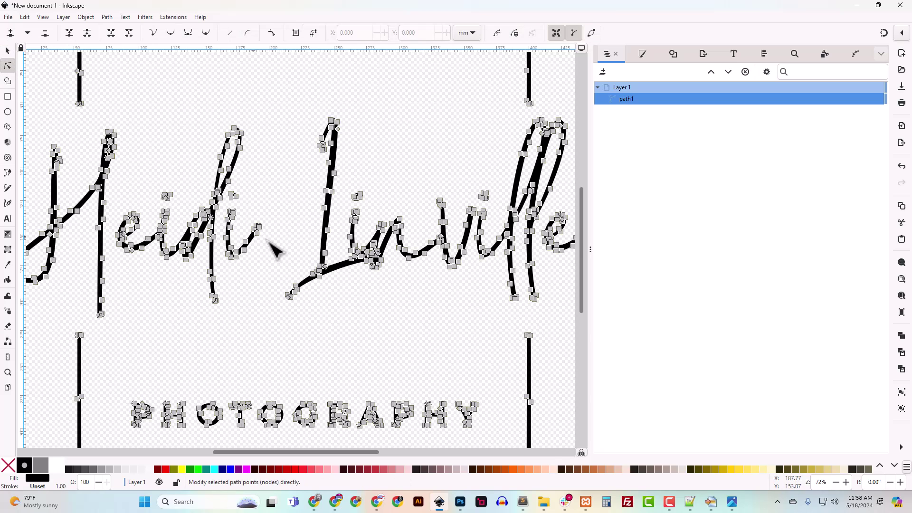
{"action": "scroll", "coordinate": [328, 162], "scroll_direction": "up", "scroll_amount": 3}
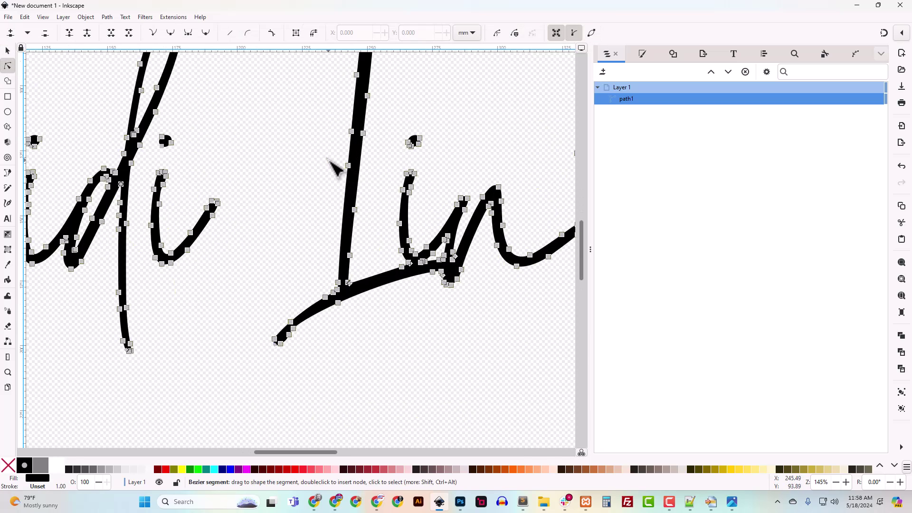
{"action": "left_click_drag", "start_coordinate": [366, 131], "coordinate": [361, 135]}
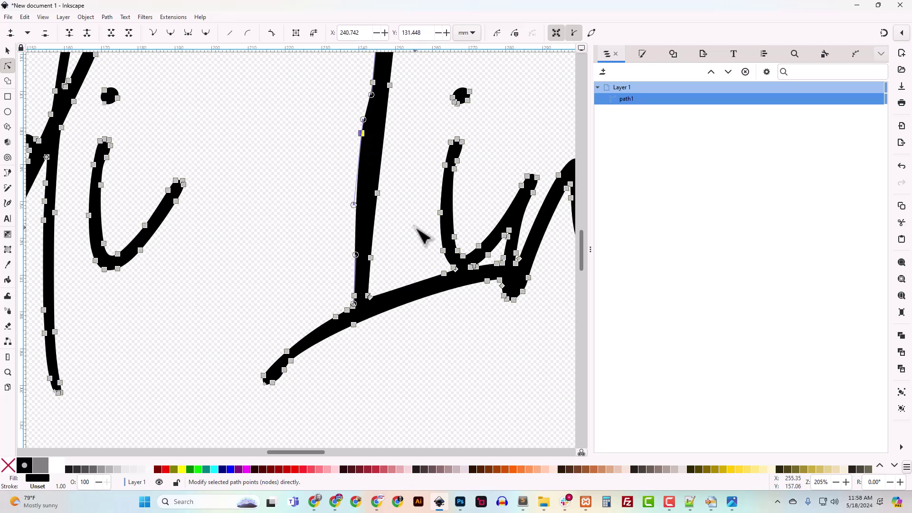
{"action": "key", "text": "ctrl+z"}
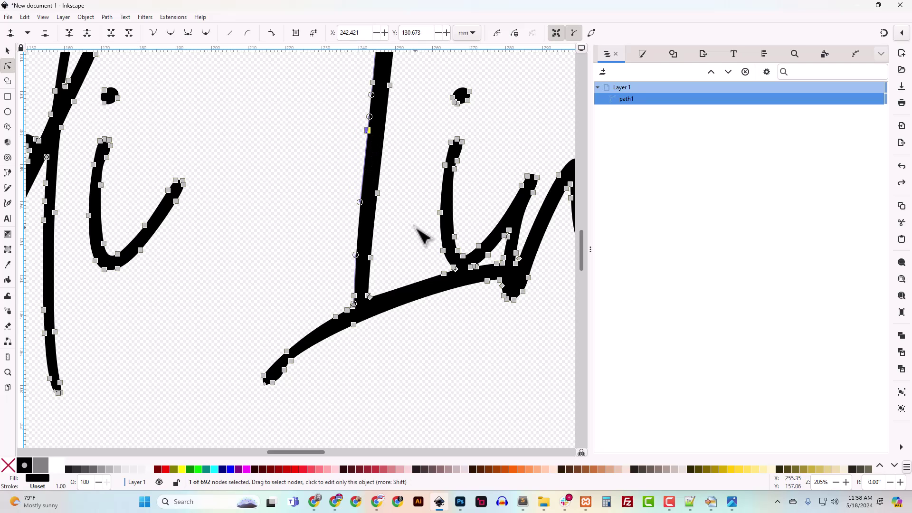
{"action": "left_click", "coordinate": [421, 235]}
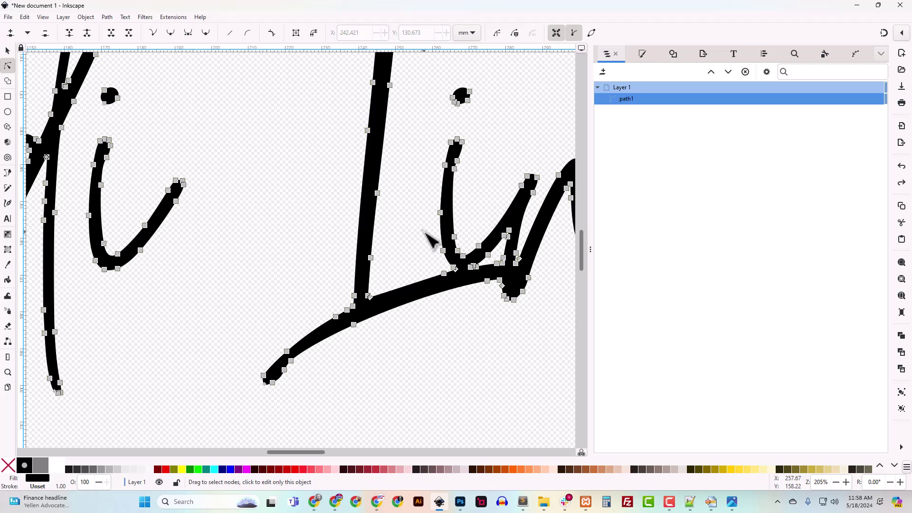
{"action": "scroll", "coordinate": [422, 231], "scroll_direction": "down", "scroll_amount": 1}
{"action": "left_click", "coordinate": [422, 231]}
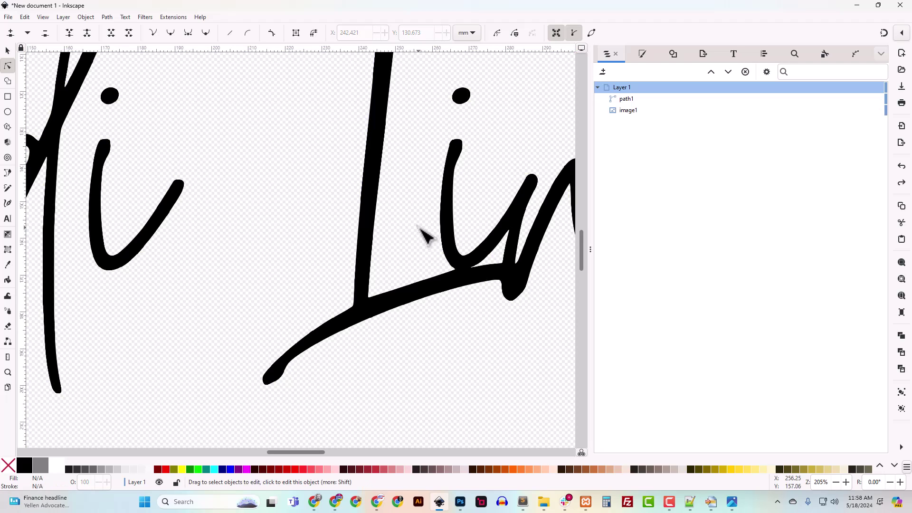
- Bring the whole logo back into view and delete the embedded bitmap again, keeping only the traced path
{"action": "scroll", "coordinate": [420, 230], "scroll_direction": "down", "scroll_amount": 1}
{"action": "scroll", "coordinate": [424, 233], "scroll_direction": "down", "scroll_amount": 2}
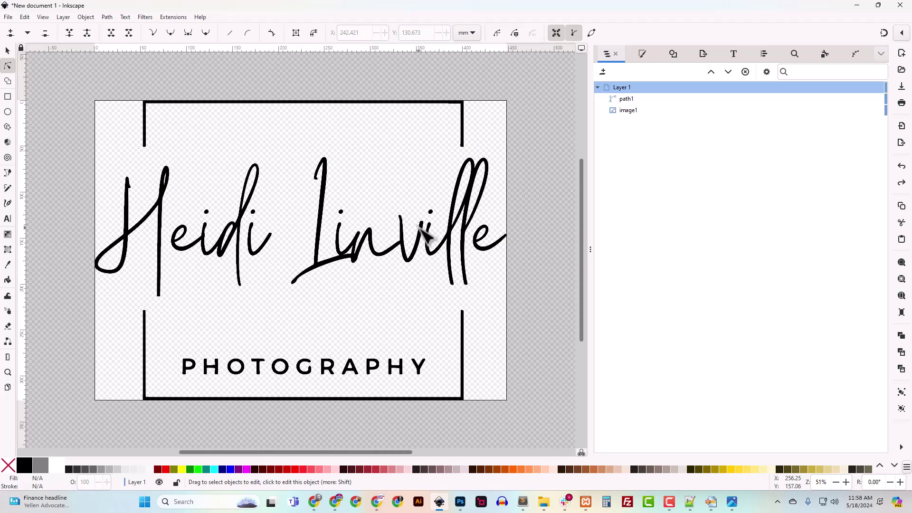
{"action": "left_click", "coordinate": [628, 111]}
{"action": "key", "text": "Delete"}
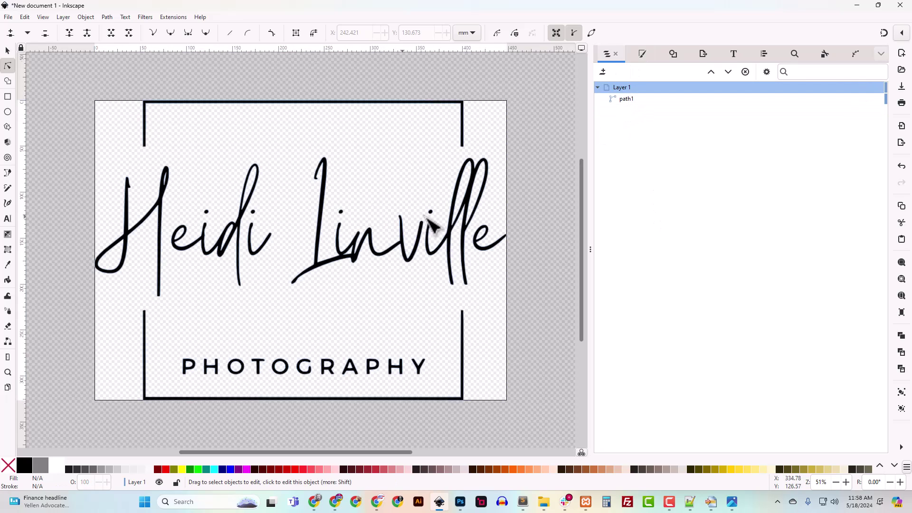
- Select the traced logo path as a whole object and show its Fill and Stroke settings
{"action": "left_click", "coordinate": [647, 54]}
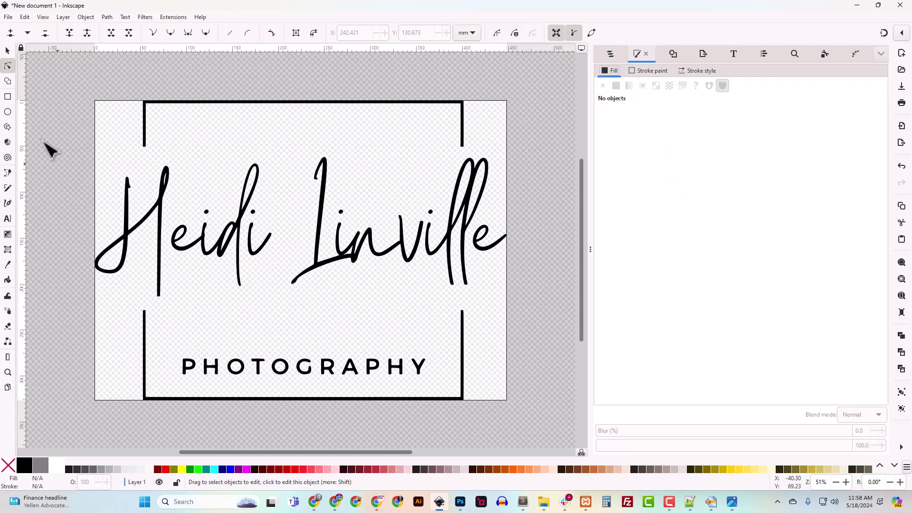
{"action": "left_click", "coordinate": [8, 50]}
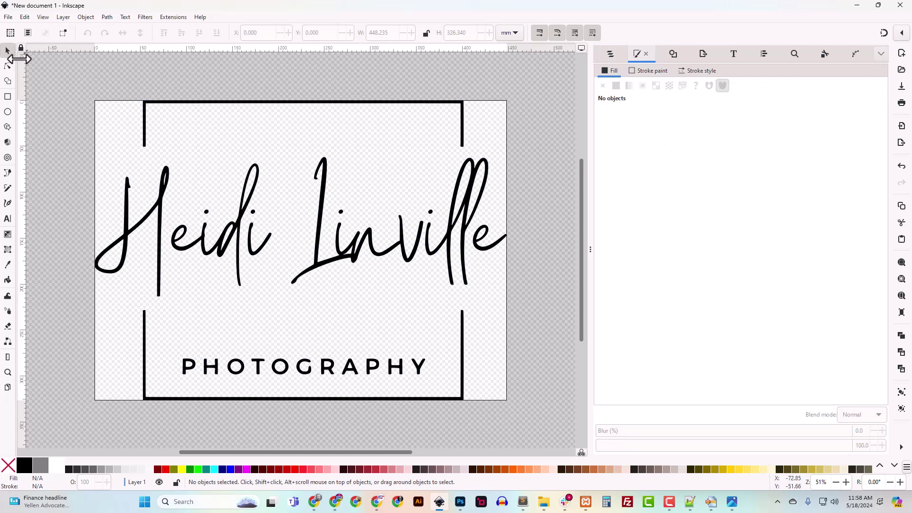
{"action": "left_click", "coordinate": [316, 223]}
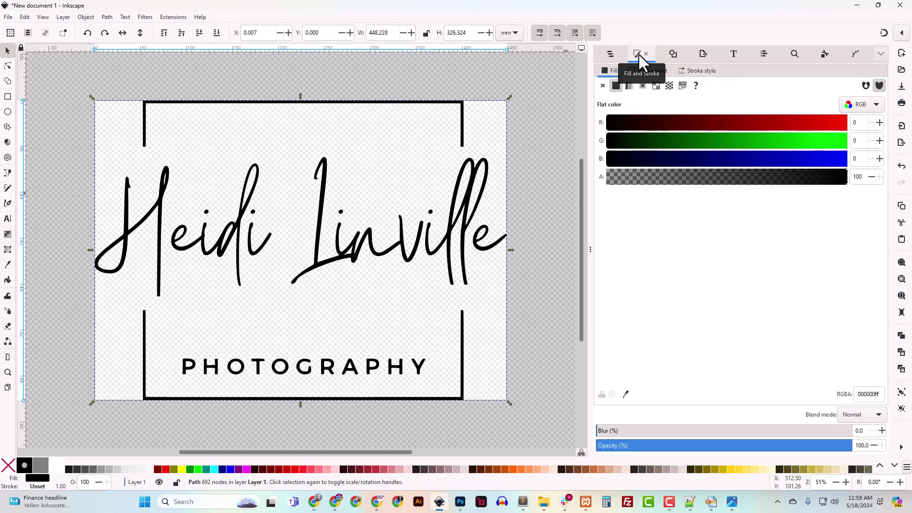
{"action": "left_click", "coordinate": [85, 17]}
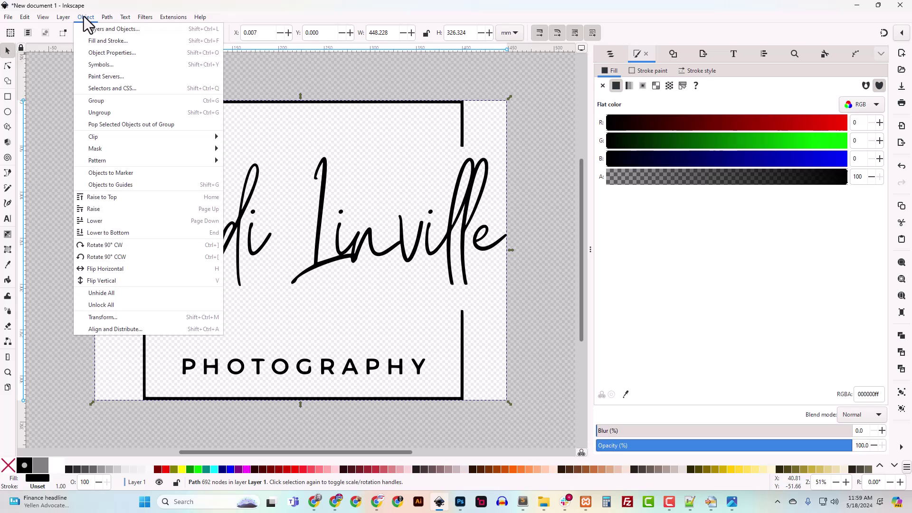
{"action": "left_click", "coordinate": [98, 40]}
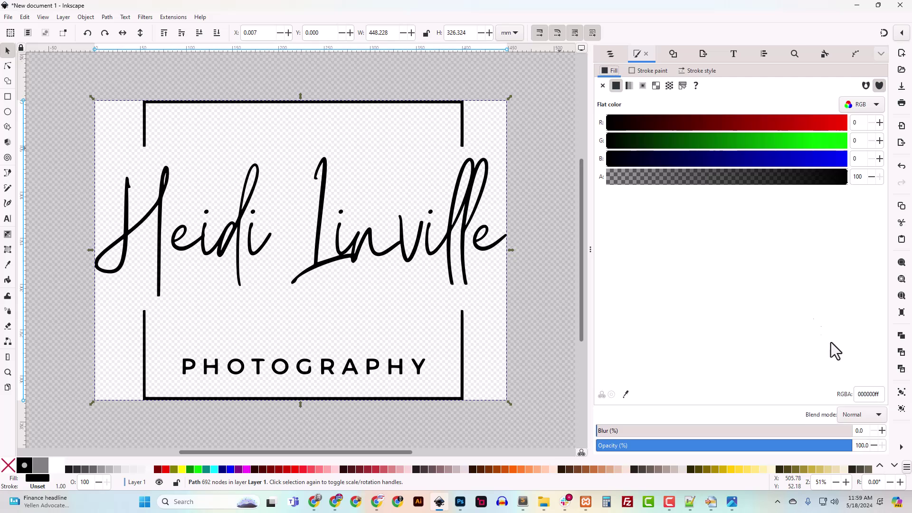
- Try out the RGB channels of the path's fill, raising red to 248 and varying green before returning it to 0
{"action": "left_click_drag", "start_coordinate": [746, 122], "coordinate": [840, 118]}
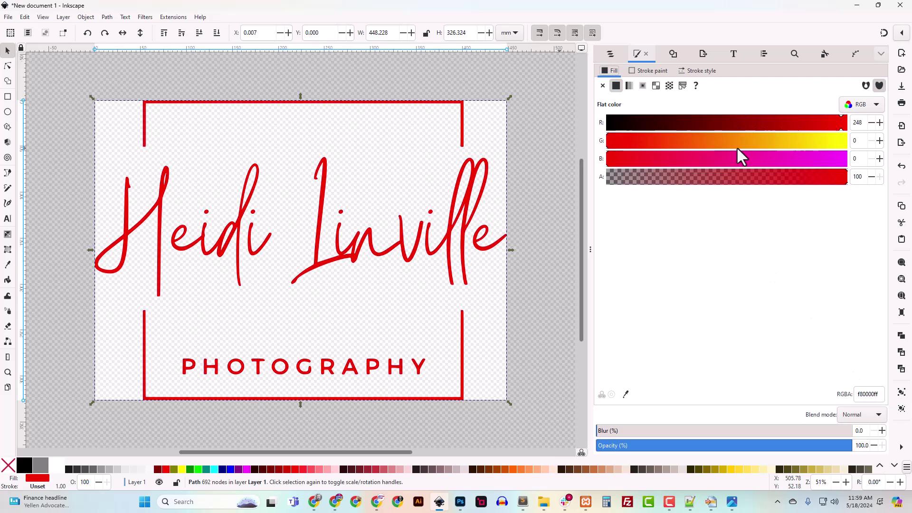
{"action": "left_click_drag", "start_coordinate": [739, 147], "coordinate": [857, 147]}
{"action": "left_click_drag", "start_coordinate": [702, 144], "coordinate": [615, 152]}
- Set the logo path's fill to maroon by hex value, with red 128, green 0 and blue 15, and deselect the path
{"action": "left_click_drag", "start_coordinate": [874, 394], "coordinate": [845, 393]}
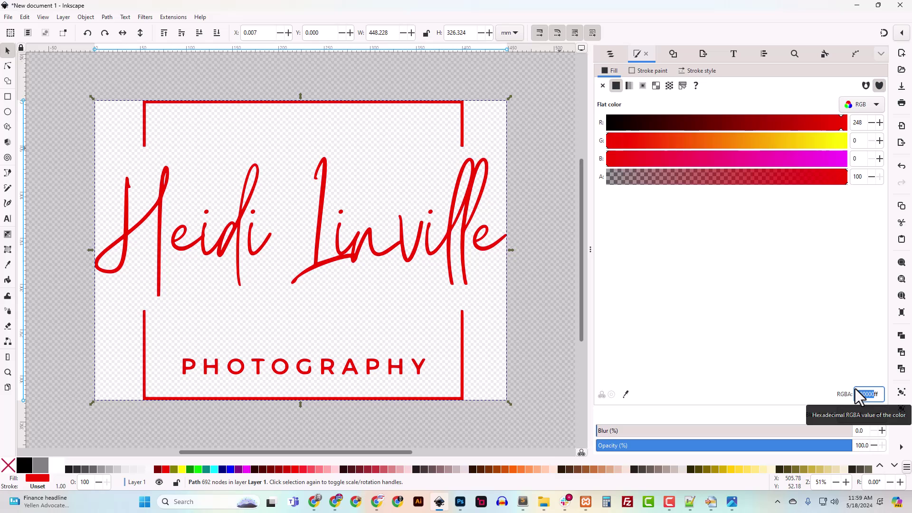
{"action": "type", "text": "800ff0"}
{"action": "key", "text": "Return"}
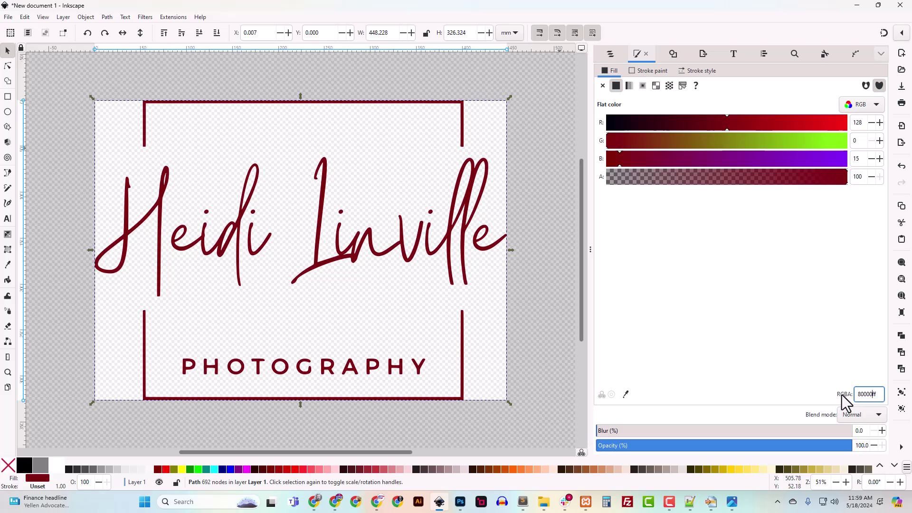
{"action": "left_click_drag", "start_coordinate": [878, 396], "coordinate": [873, 395]}
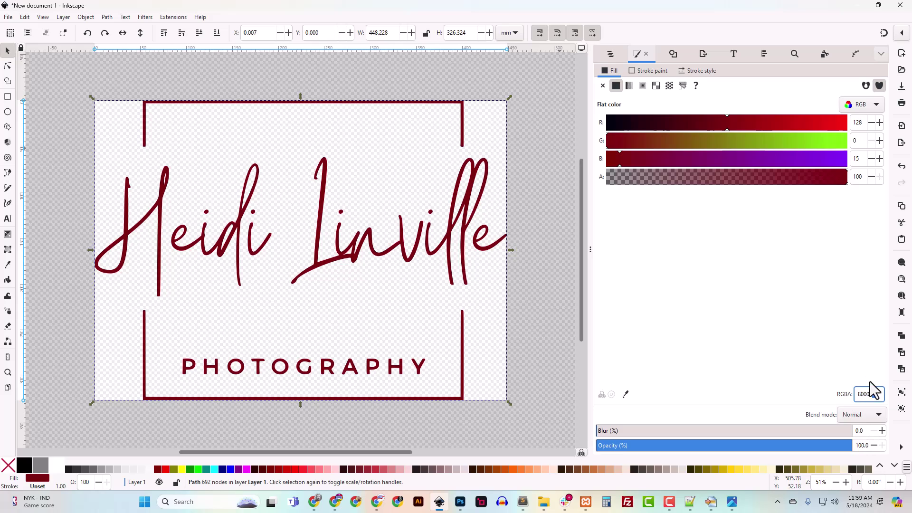
{"action": "left_click", "coordinate": [534, 364]}
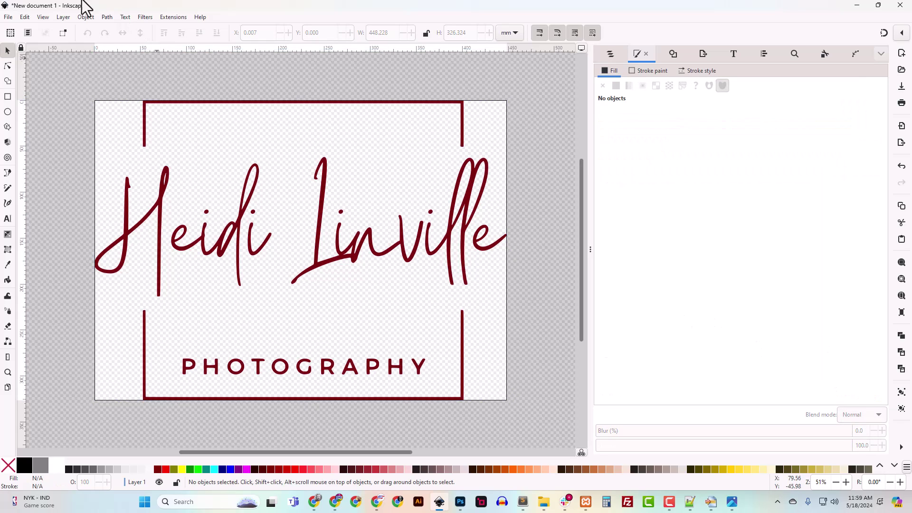
- Save the document in Image_Fixes as an Inkscape SVG, named with the client's first name followed by _Maroon_SVG
{"action": "left_click", "coordinate": [8, 16]}
{"action": "left_click", "coordinate": [44, 101]}
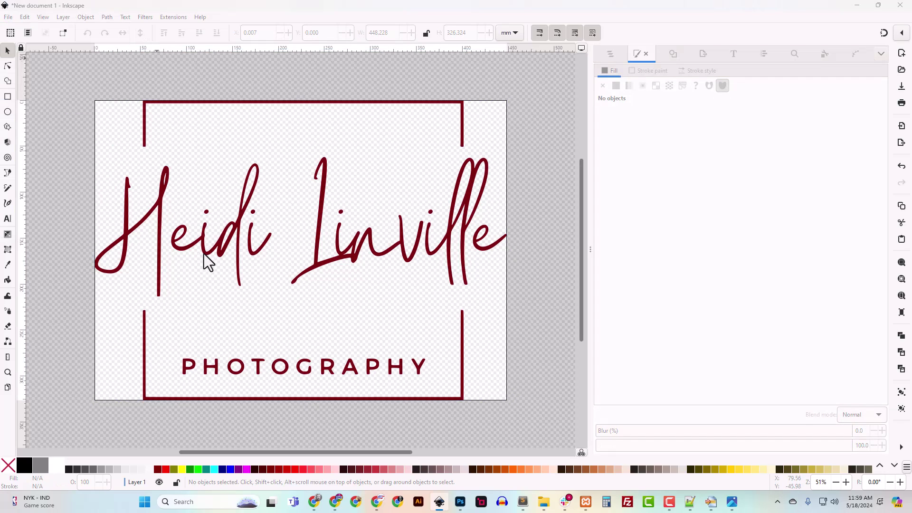
{"action": "double_click", "coordinate": [112, 245]}
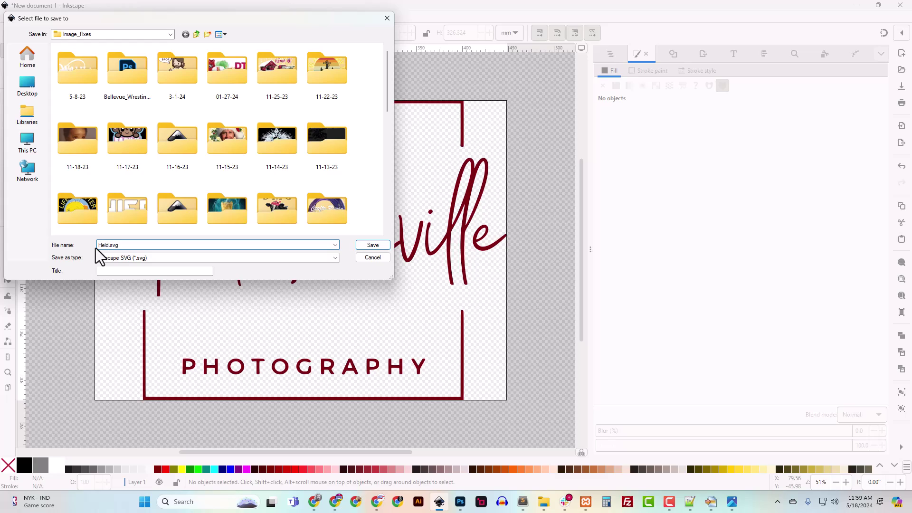
{"action": "type", "text": "Heidi_Maroon_SVG"}
{"action": "key", "text": "Return"}
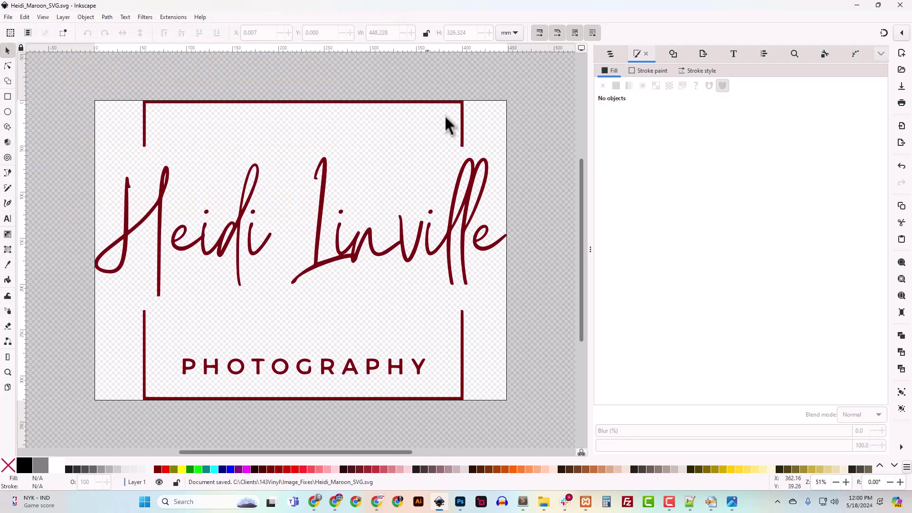